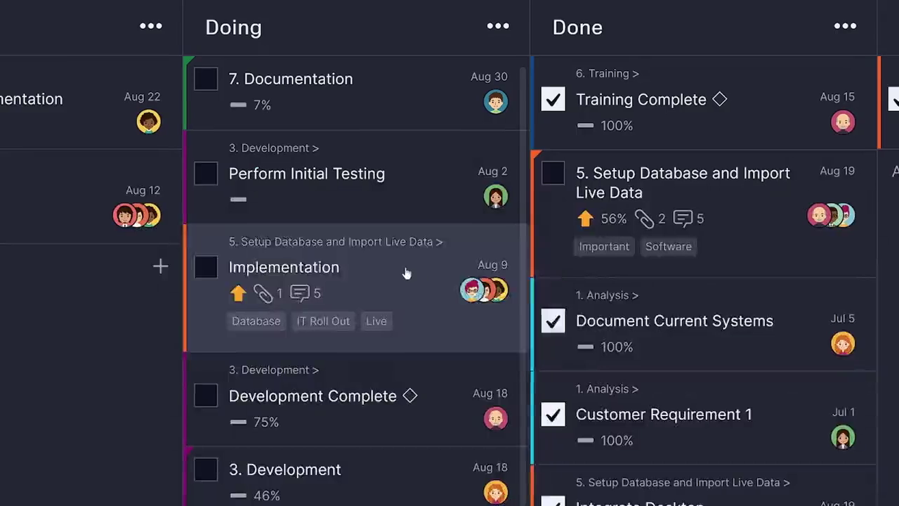
- Complete Implementation in Done and move the Setup Database card to Ready to Deploy
{"action": "left_click_drag", "start_coordinate": [402, 272], "coordinate": [671, 299]}
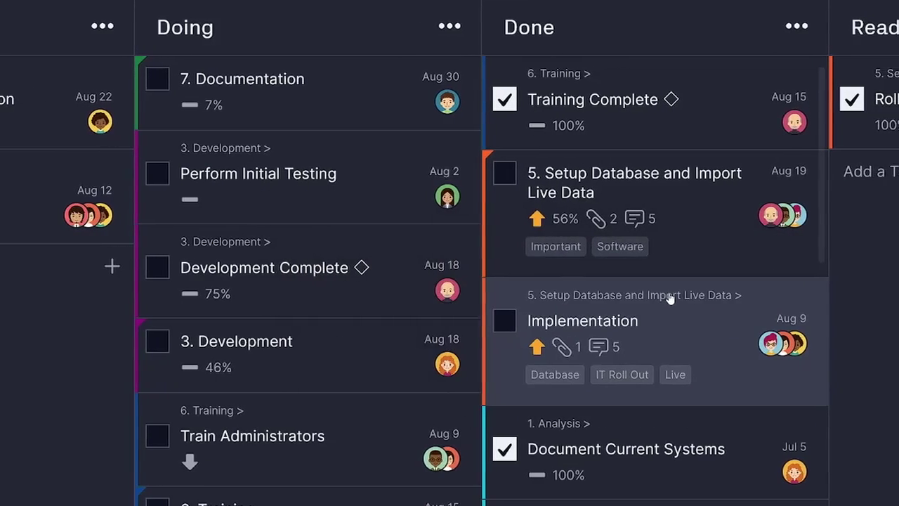
{"action": "left_click", "coordinate": [441, 321]}
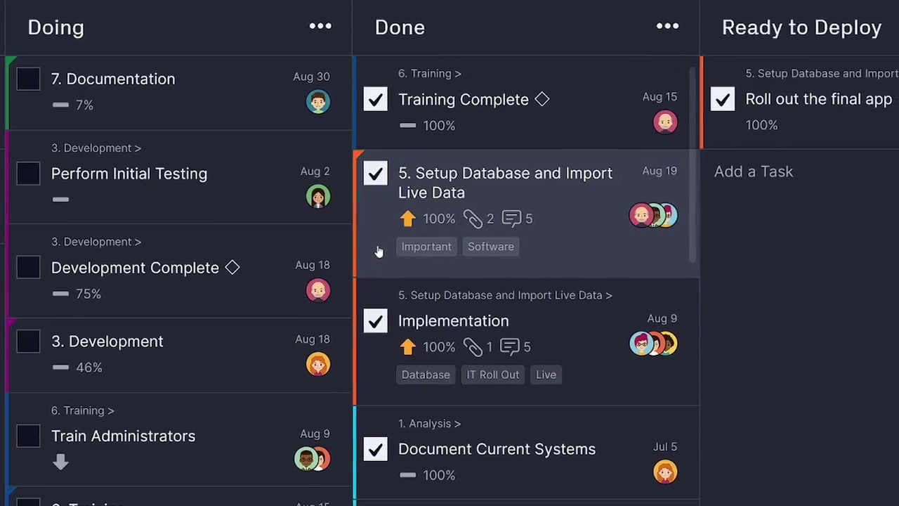
{"action": "left_click_drag", "start_coordinate": [378, 252], "coordinate": [654, 225]}
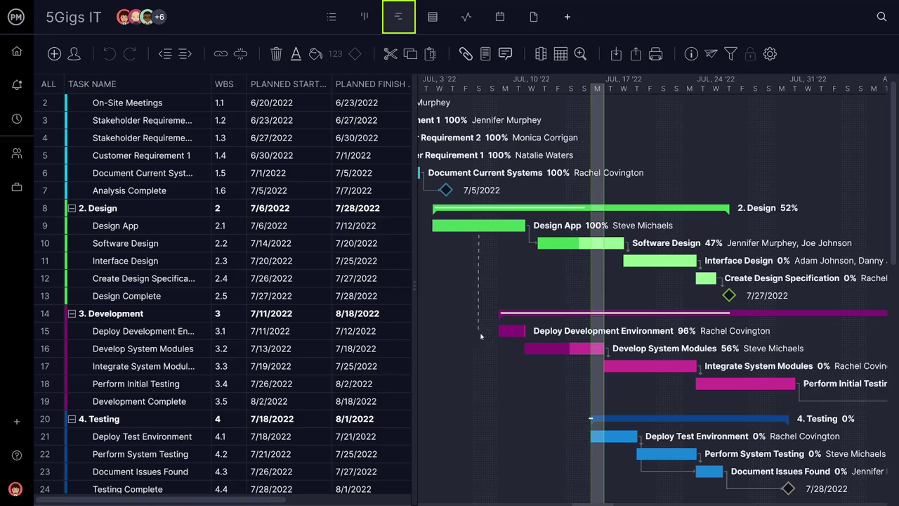
- Link Design App, run a status report with Complete, and extend Software Design to 7/25/2022
{"action": "left_click_drag", "start_coordinate": [481, 336], "coordinate": [506, 332]}
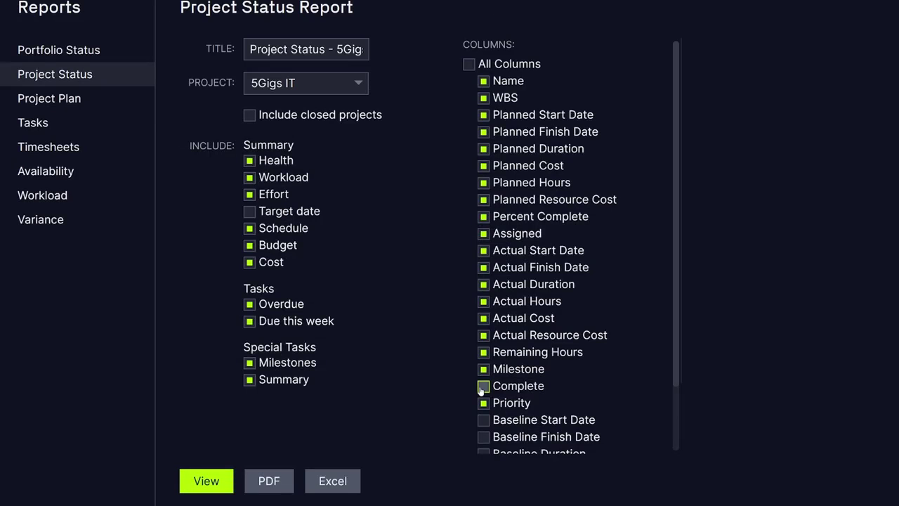
{"action": "left_click", "coordinate": [483, 385]}
{"action": "left_click", "coordinate": [207, 482]}
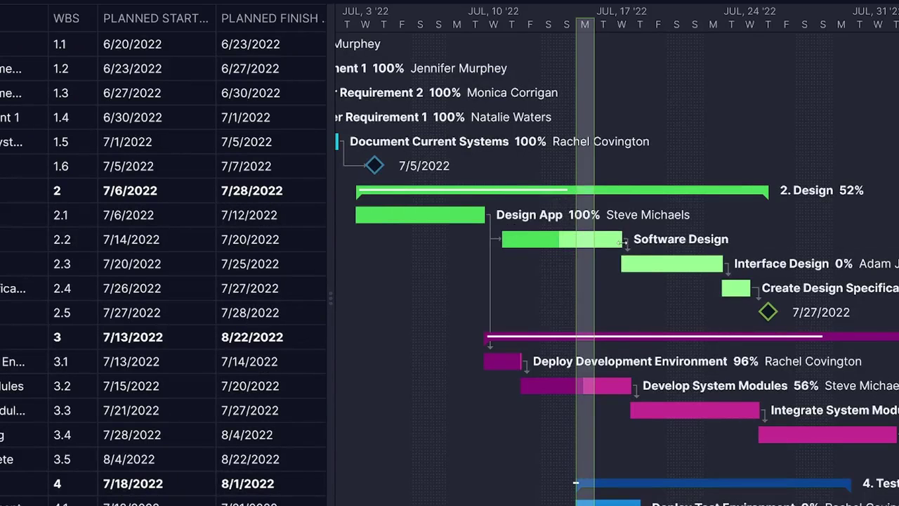
{"action": "left_click_drag", "start_coordinate": [623, 241], "coordinate": [721, 239]}
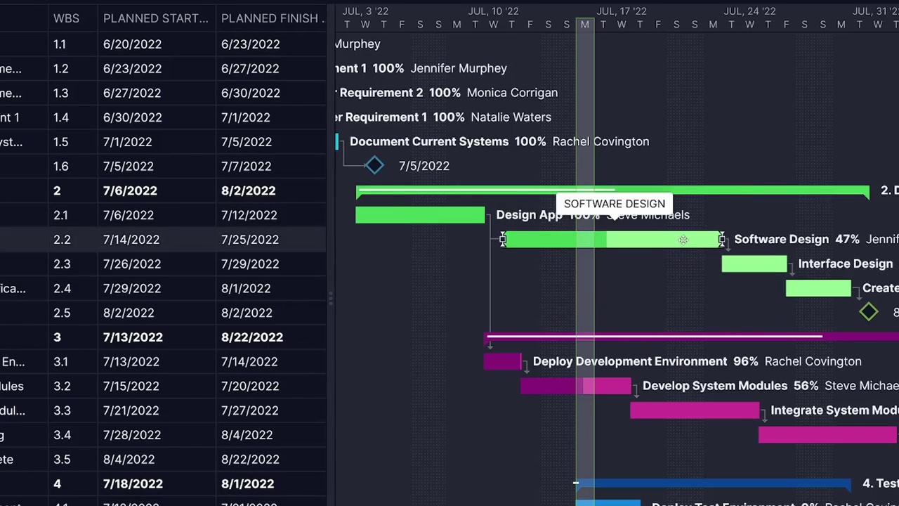
- Set the Document Current Systems subtask from 75% to Done
{"action": "scroll", "coordinate": [717, 238], "scroll_direction": "down", "scroll_amount": 3}
{"action": "scroll", "coordinate": [717, 288], "scroll_direction": "down", "scroll_amount": 2}
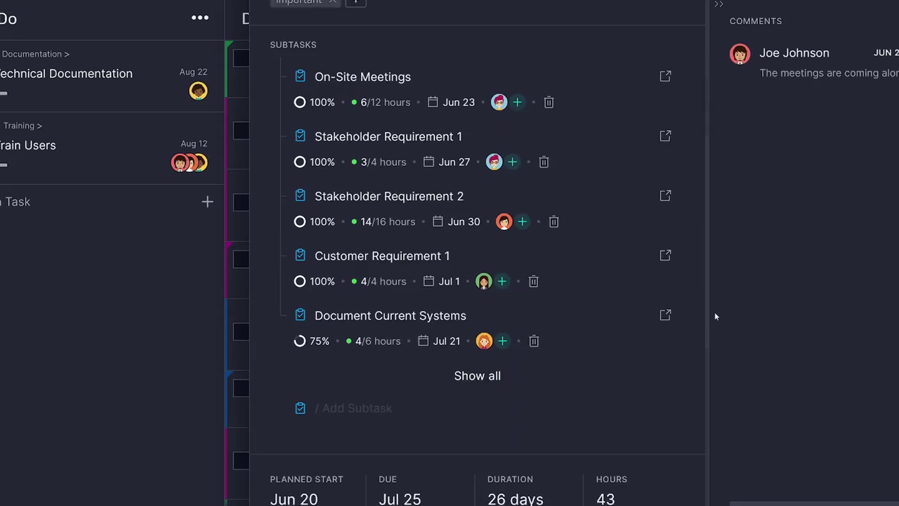
{"action": "scroll", "coordinate": [713, 323], "scroll_direction": "down", "scroll_amount": 1}
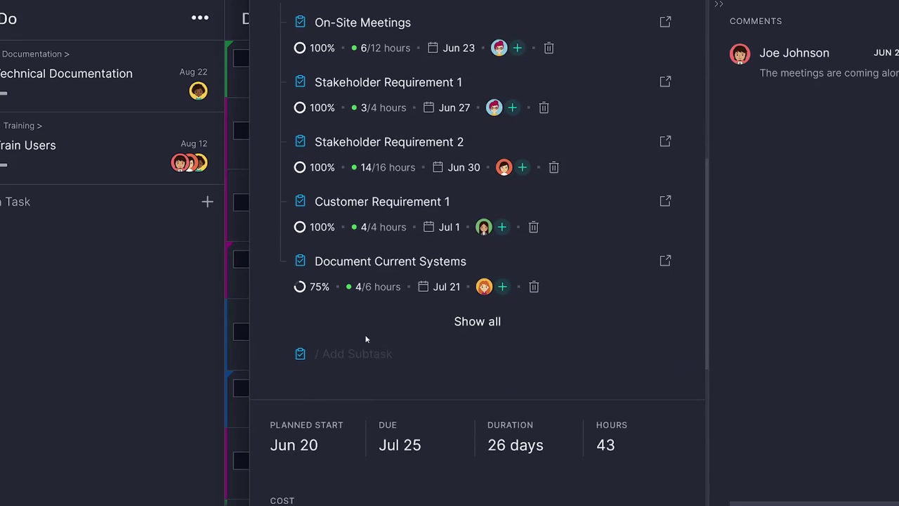
{"action": "left_click", "coordinate": [314, 288]}
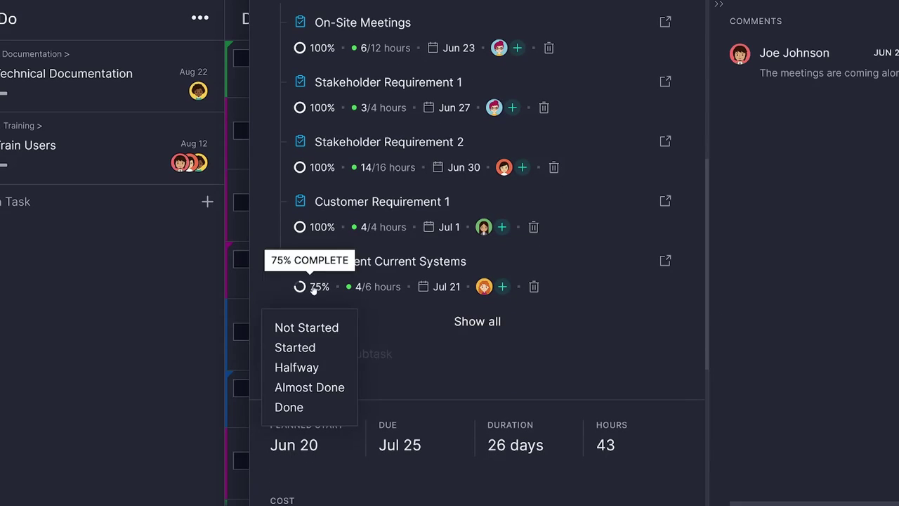
{"action": "left_click", "coordinate": [298, 405]}
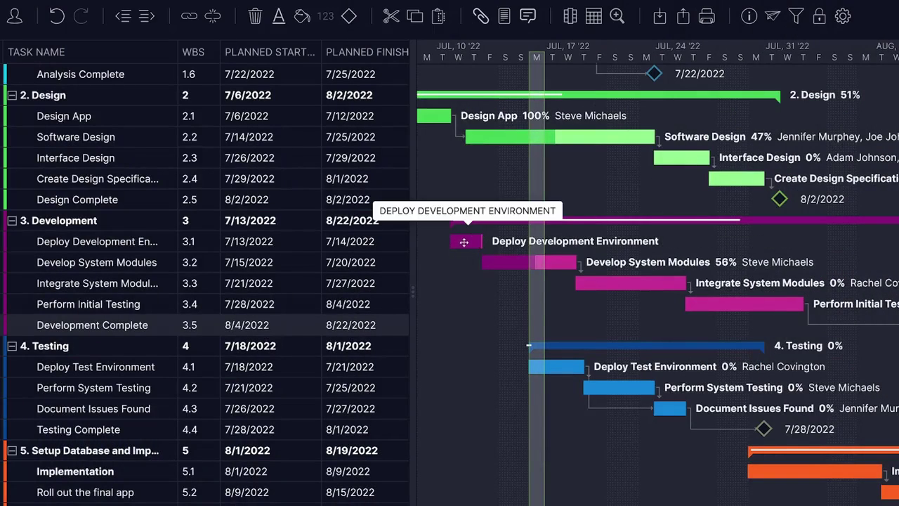
- Draw a dependency from Deploy Development Environment and add a second assignee to Develop System Modules
{"action": "mouse_move", "coordinate": [466, 242]}
{"action": "left_mouse_down"}
{"action": "mouse_move", "coordinate": [470, 282]}
{"action": "mouse_move", "coordinate": [507, 262]}
{"action": "left_mouse_up"}
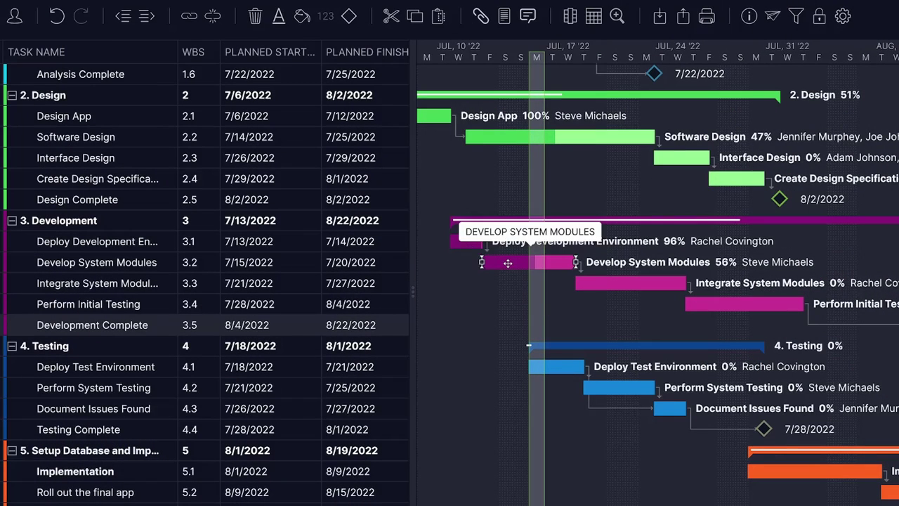
{"action": "right_click", "coordinate": [95, 262]}
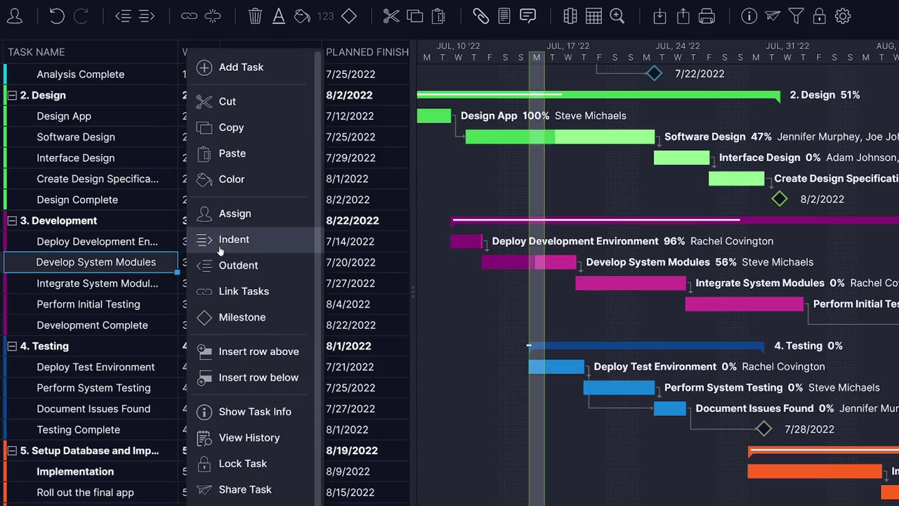
{"action": "left_click", "coordinate": [235, 211]}
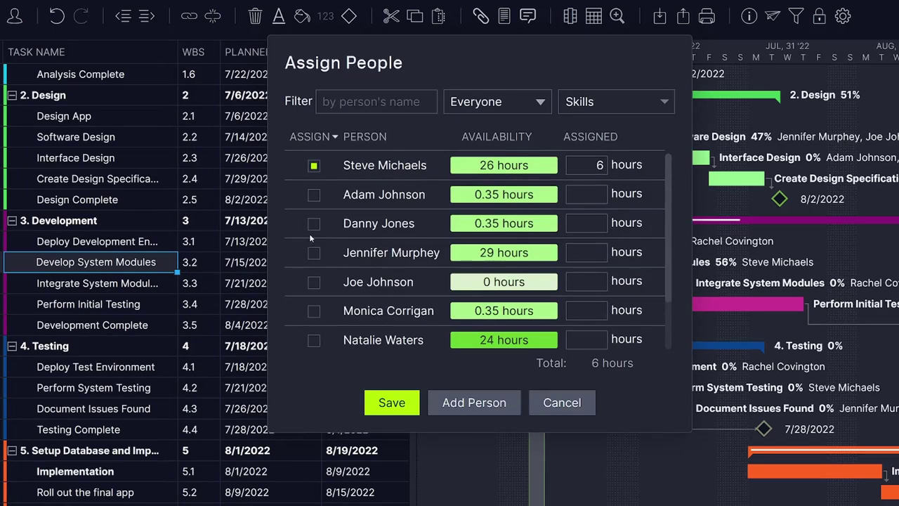
{"action": "left_click", "coordinate": [314, 252]}
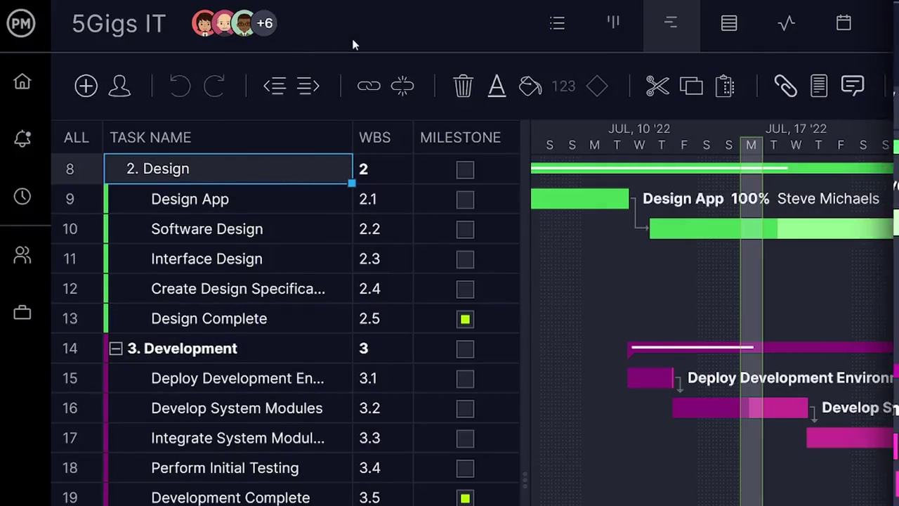
- Save a $50 per-hour default rate and a 350000 budget in 5Gigs IT's Project Settings
{"action": "left_click", "coordinate": [119, 28]}
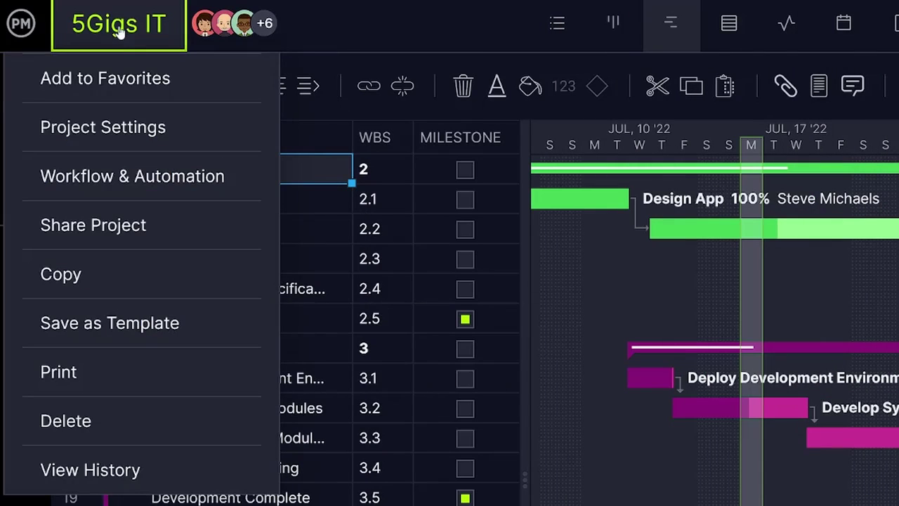
{"action": "left_click", "coordinate": [120, 126]}
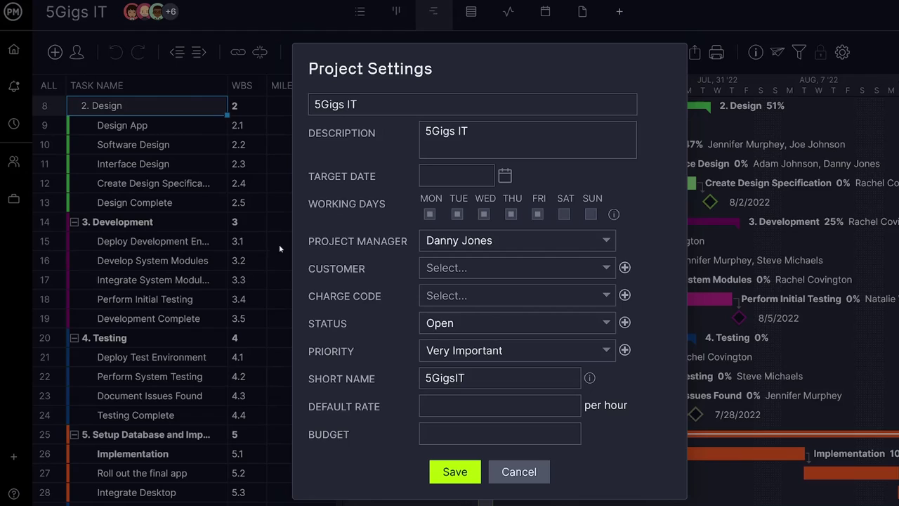
{"action": "left_click", "coordinate": [445, 407]}
{"action": "type", "text": "50"}
{"action": "left_click", "coordinate": [446, 428]}
{"action": "type", "text": "35"}
{"action": "type", "text": "000"}
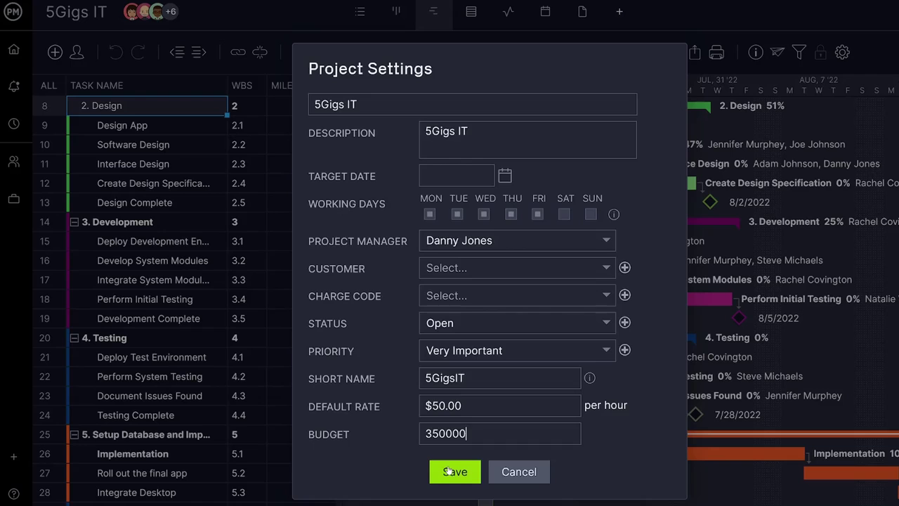
{"action": "left_click", "coordinate": [449, 472]}
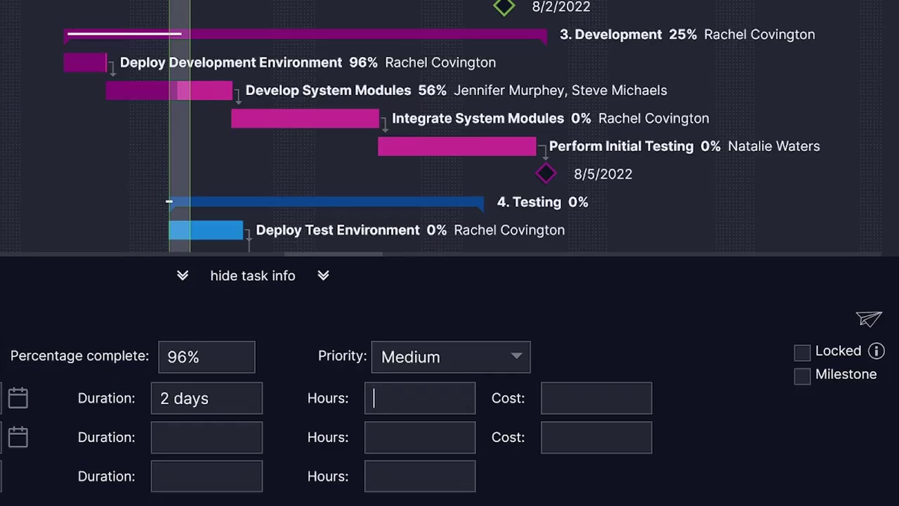
- Enter 16 hours and a $20,000 cost for Deploy Development Environment
{"action": "type", "text": "16"}
{"action": "key", "text": "Tab"}
{"action": "type", "text": "2000"}
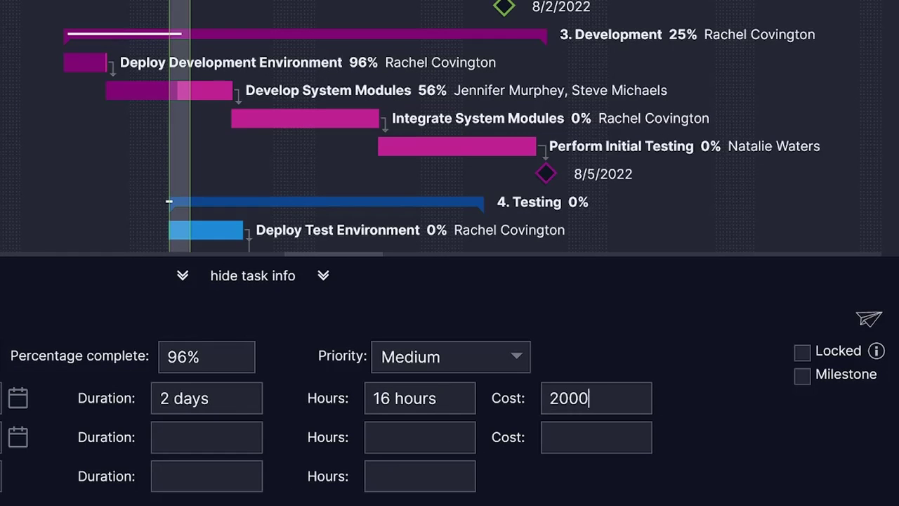
{"action": "type", "text": "0"}
{"action": "key", "text": "Return"}
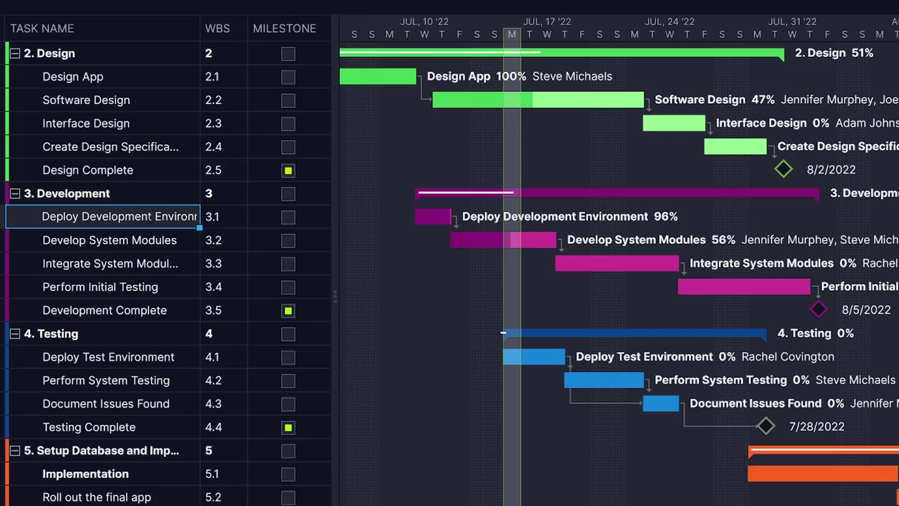
- Assign a team member to Deploy Development Environment and save
{"action": "right_click", "coordinate": [204, 217]}
{"action": "left_click", "coordinate": [241, 213]}
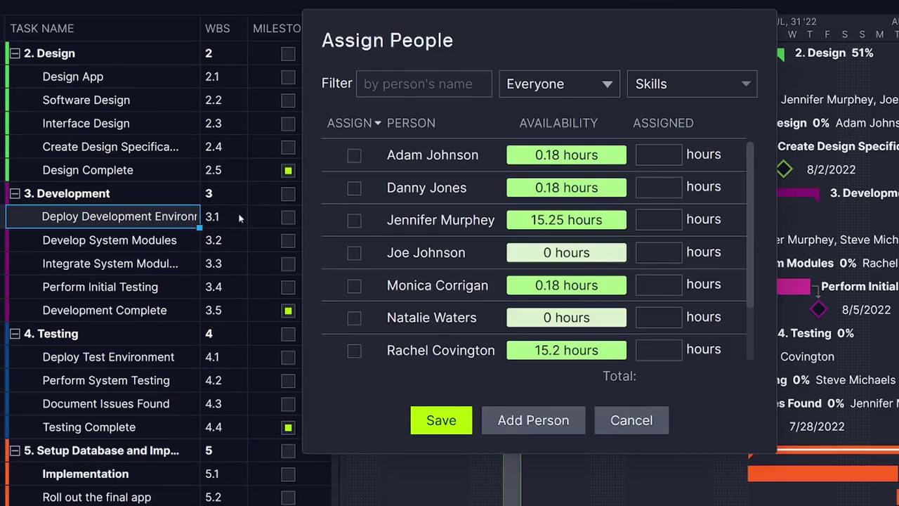
{"action": "left_click", "coordinate": [354, 350]}
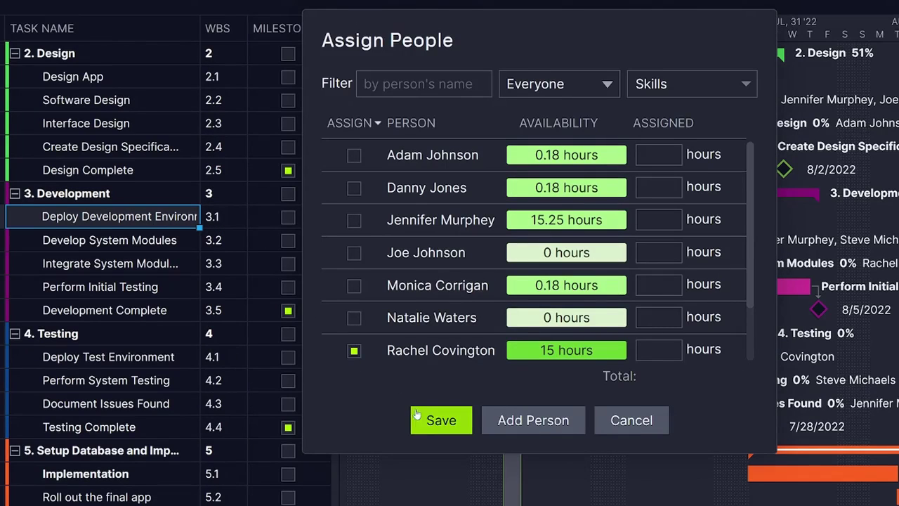
{"action": "left_click", "coordinate": [437, 420]}
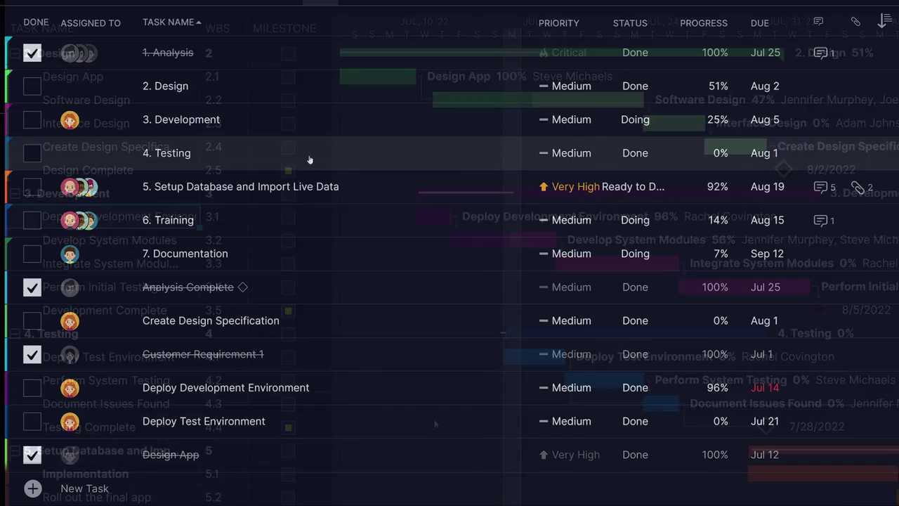
- Set the Roll out the final app subtask of Setup Database and Import Live Data to Done
{"action": "left_click", "coordinate": [305, 186]}
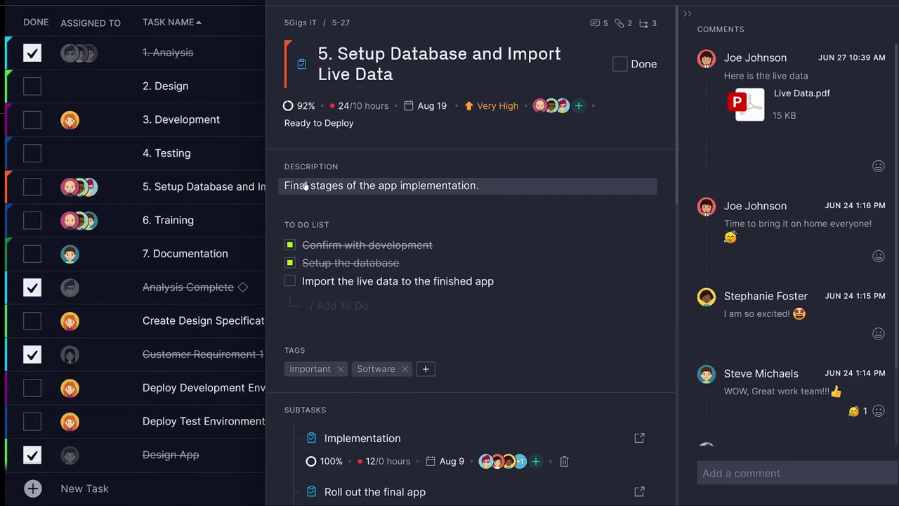
{"action": "scroll", "coordinate": [309, 190], "scroll_direction": "down", "scroll_amount": 3}
{"action": "scroll", "coordinate": [317, 204], "scroll_direction": "down", "scroll_amount": 2}
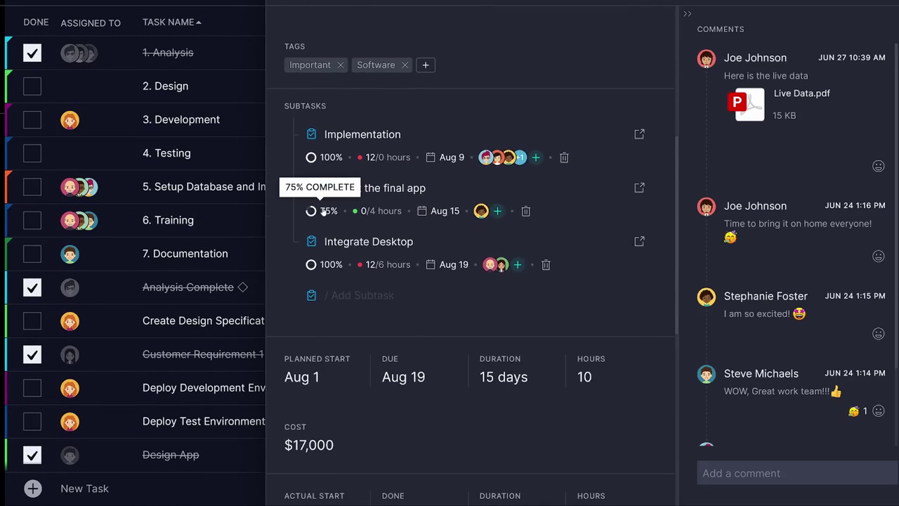
{"action": "left_click", "coordinate": [322, 211]}
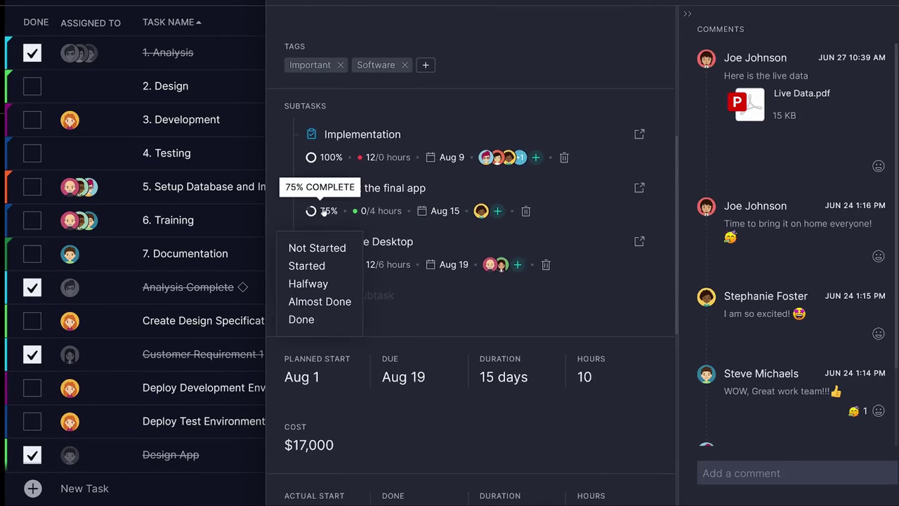
{"action": "left_click", "coordinate": [308, 320]}
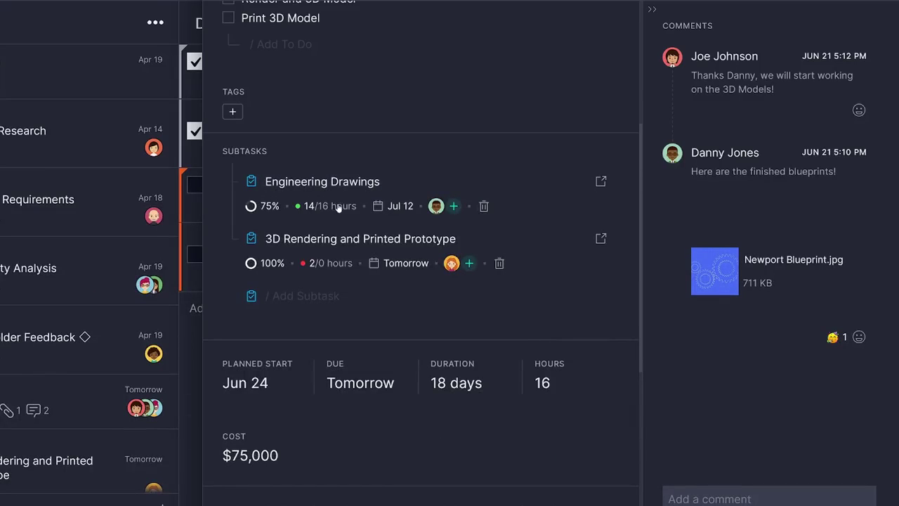
- Add a 2-hour entry for the assigned team member on Engineering Drawings, reaching 16 hours
{"action": "left_click", "coordinate": [330, 206]}
{"action": "type", "text": "2"}
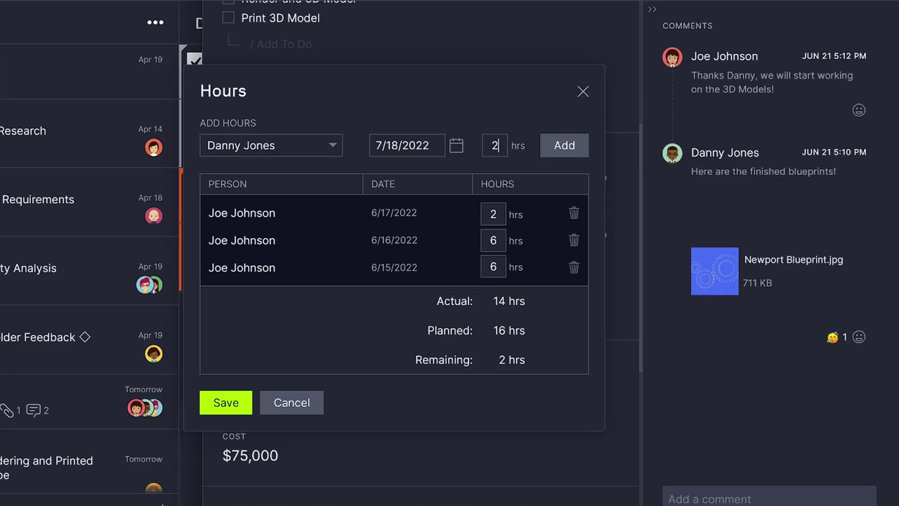
{"action": "left_click", "coordinate": [564, 146]}
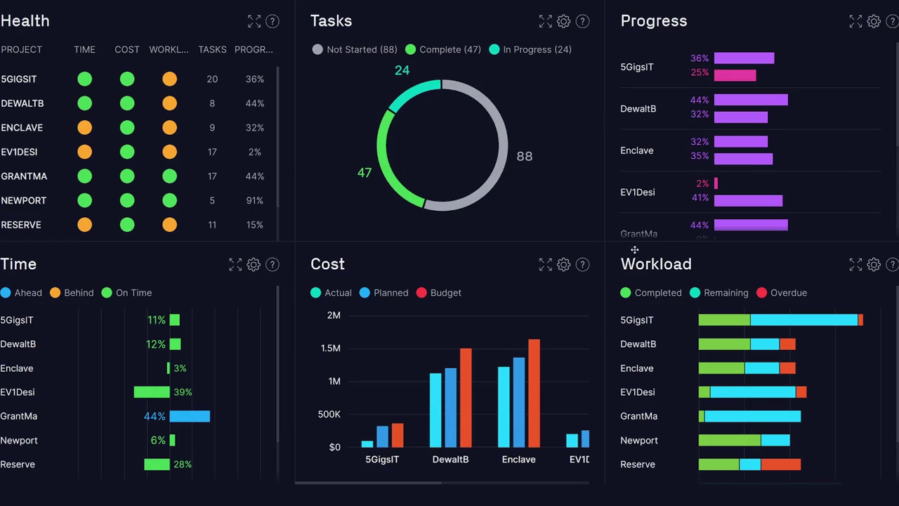
- Enlarge a dashboard chart, then include the Complete column in the Project Status report
{"action": "left_click", "coordinate": [855, 265]}
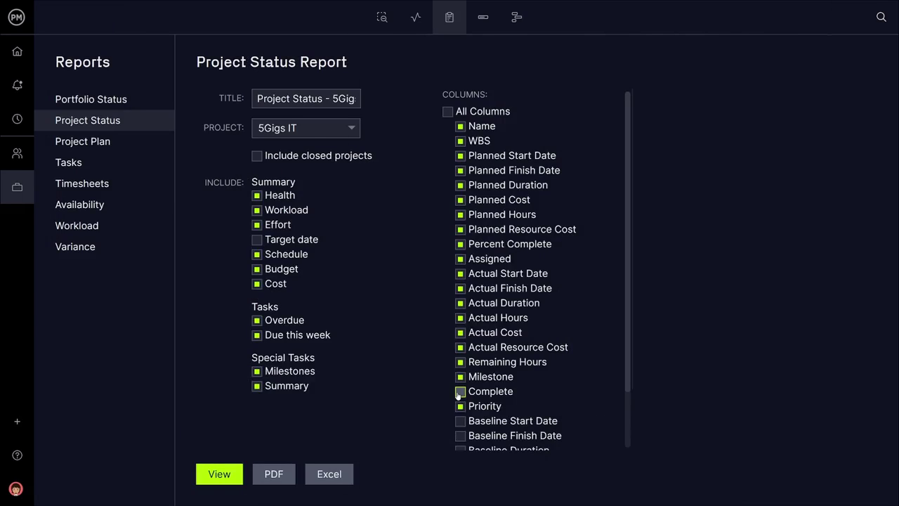
{"action": "left_click", "coordinate": [460, 392]}
- Generate and read through the 5Gigs IT status report, then view the Portfolio Status report
{"action": "left_click", "coordinate": [220, 475]}
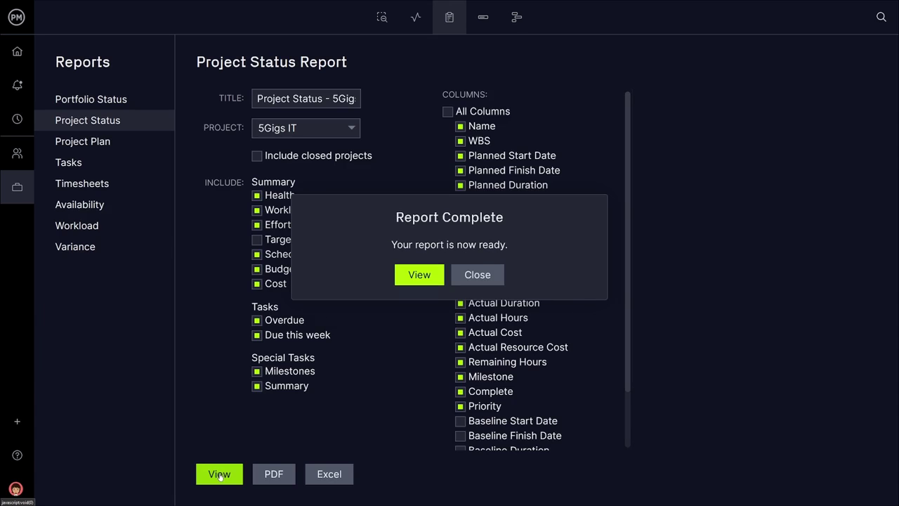
{"action": "left_click", "coordinate": [413, 276]}
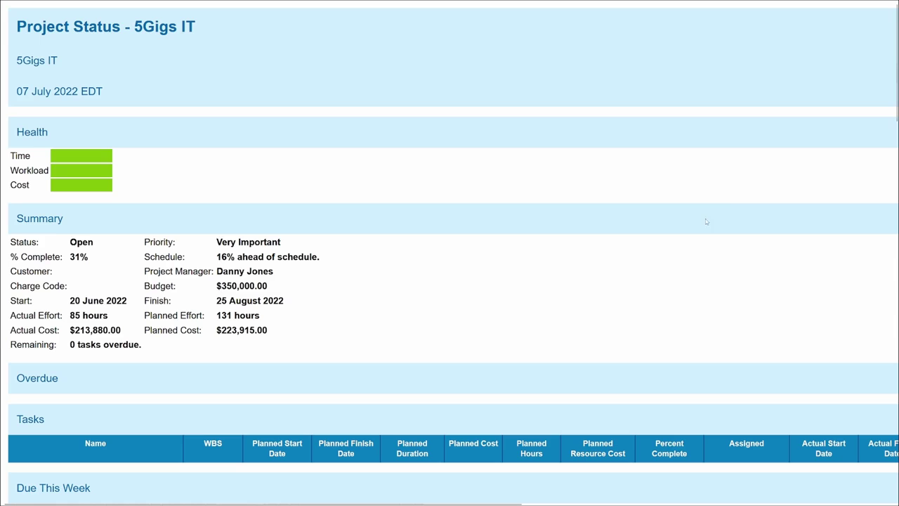
{"action": "scroll", "coordinate": [814, 137], "scroll_direction": "down", "scroll_amount": 1}
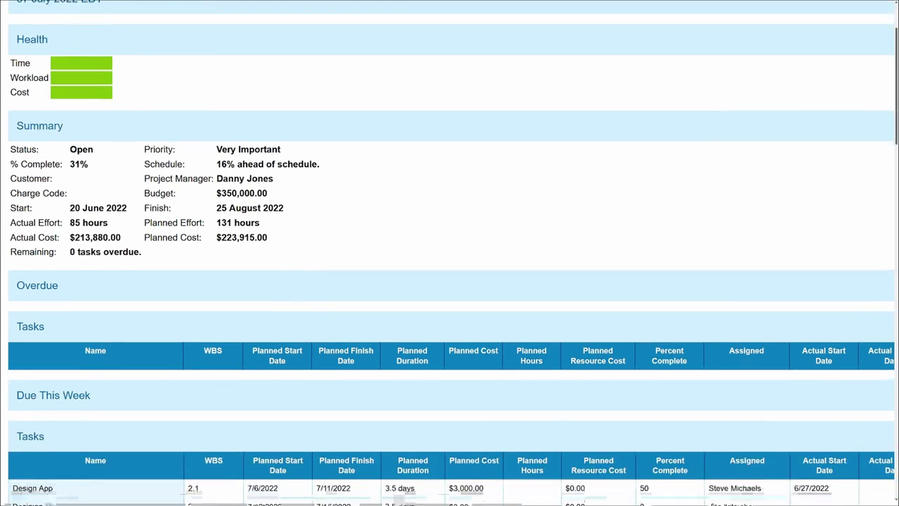
{"action": "scroll", "coordinate": [814, 137], "scroll_direction": "down", "scroll_amount": 2}
{"action": "scroll", "coordinate": [449, 253], "scroll_direction": "down", "scroll_amount": 2}
{"action": "scroll", "coordinate": [450, 253], "scroll_direction": "down", "scroll_amount": 2}
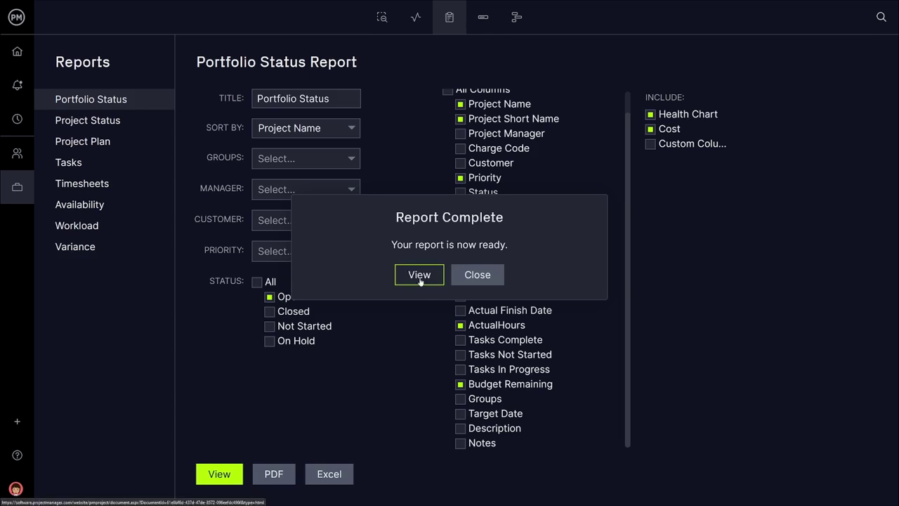
{"action": "left_click", "coordinate": [420, 276]}
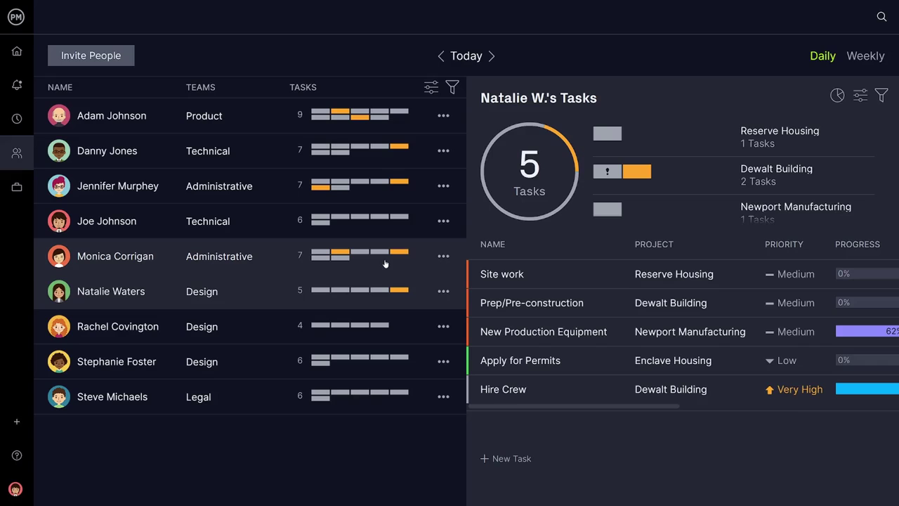
- Review five team members' task lists, then show Best Building's daily workload hours per member
{"action": "left_click", "coordinate": [385, 264]}
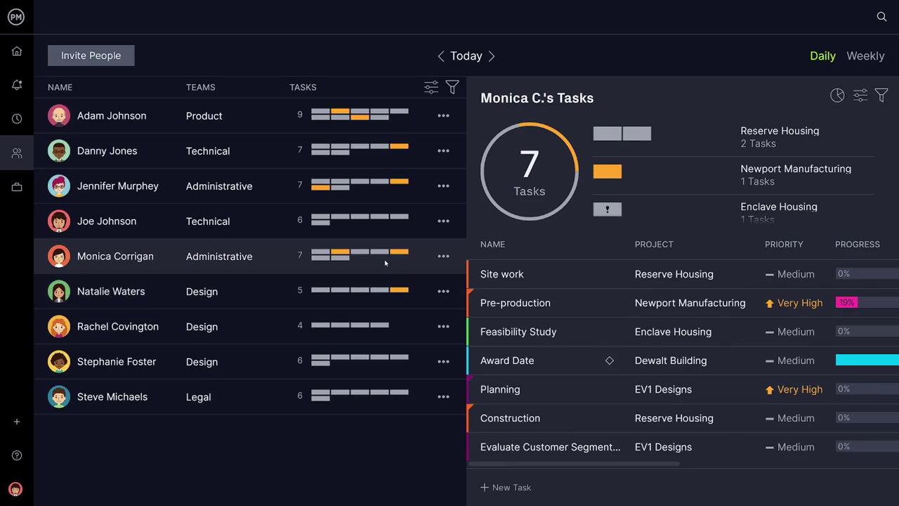
{"action": "left_click", "coordinate": [373, 232]}
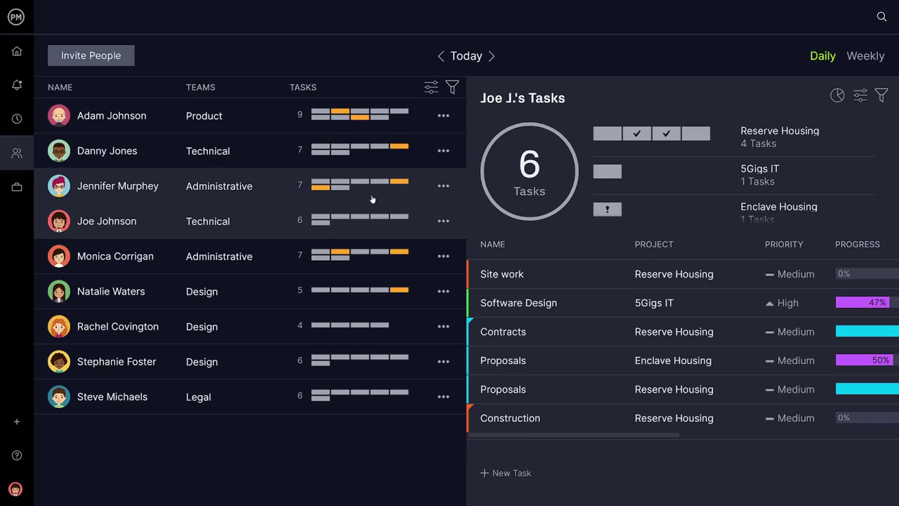
{"action": "left_click", "coordinate": [373, 198]}
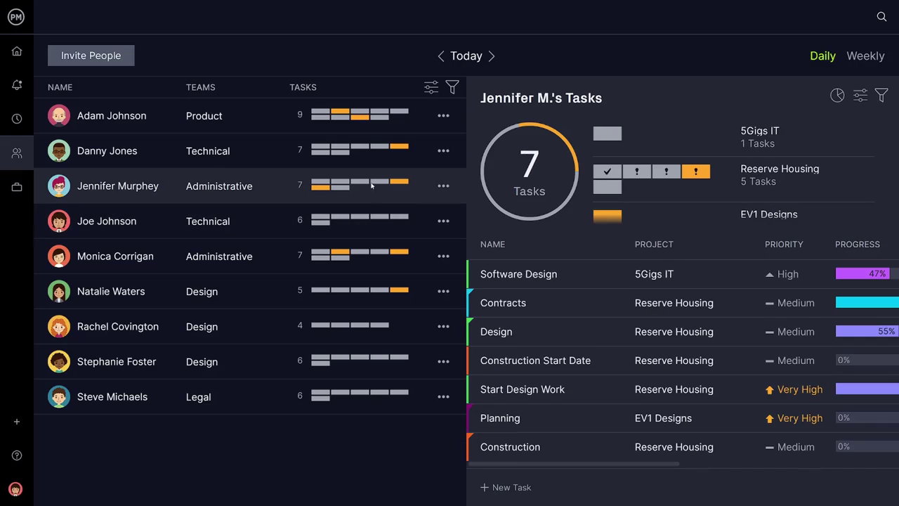
{"action": "left_click", "coordinate": [372, 161]}
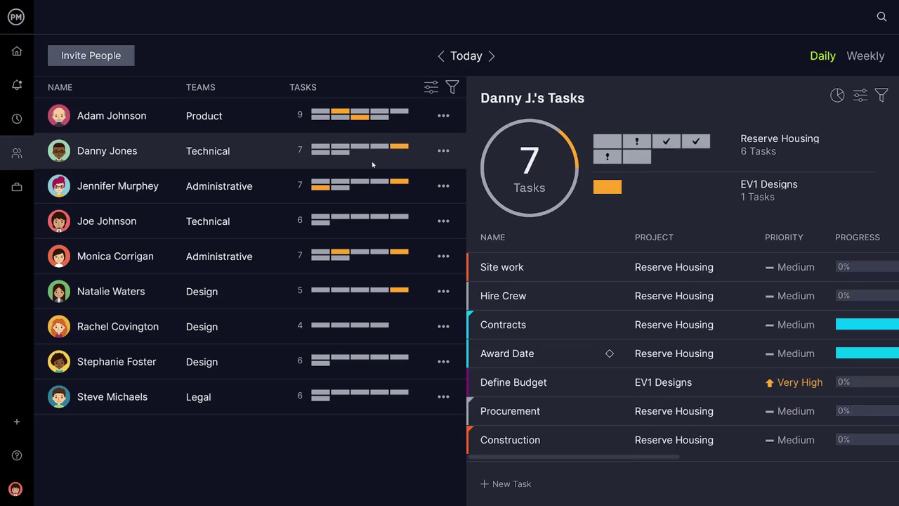
{"action": "left_click", "coordinate": [371, 130]}
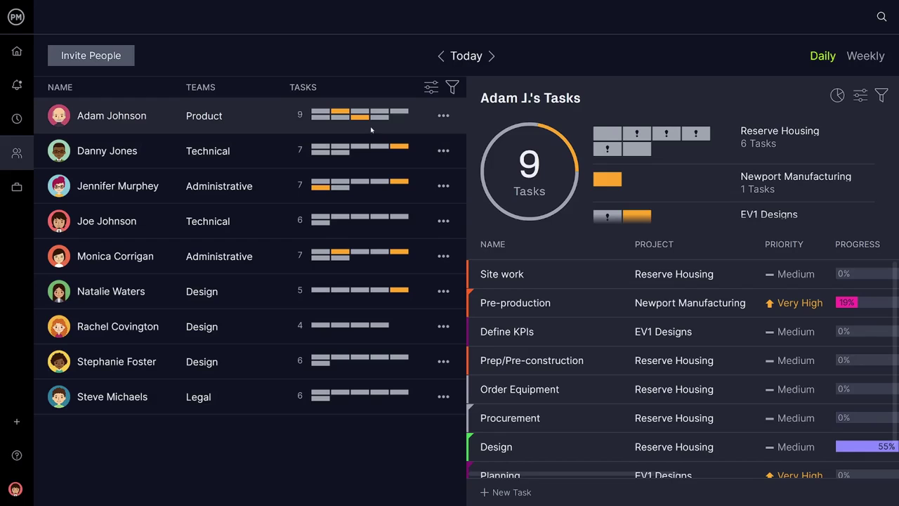
{"action": "left_click", "coordinate": [864, 62]}
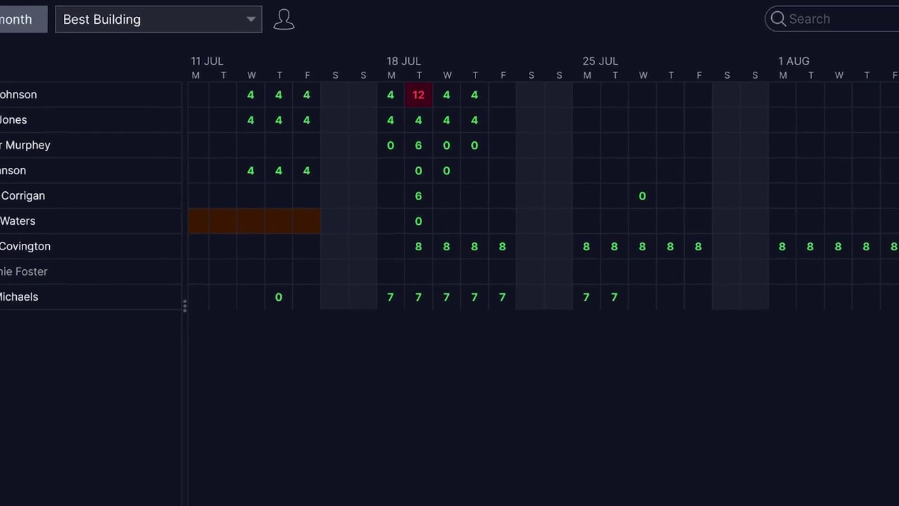
- Reassign Order Materials from the member overloaded at 12 hours on 19 July to another teammate
{"action": "left_click", "coordinate": [413, 70]}
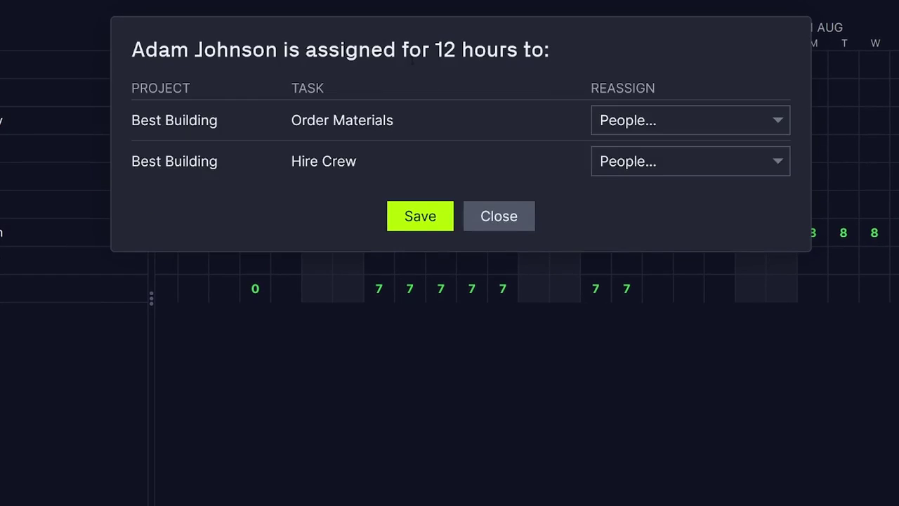
{"action": "left_click", "coordinate": [598, 121]}
{"action": "left_click", "coordinate": [623, 160]}
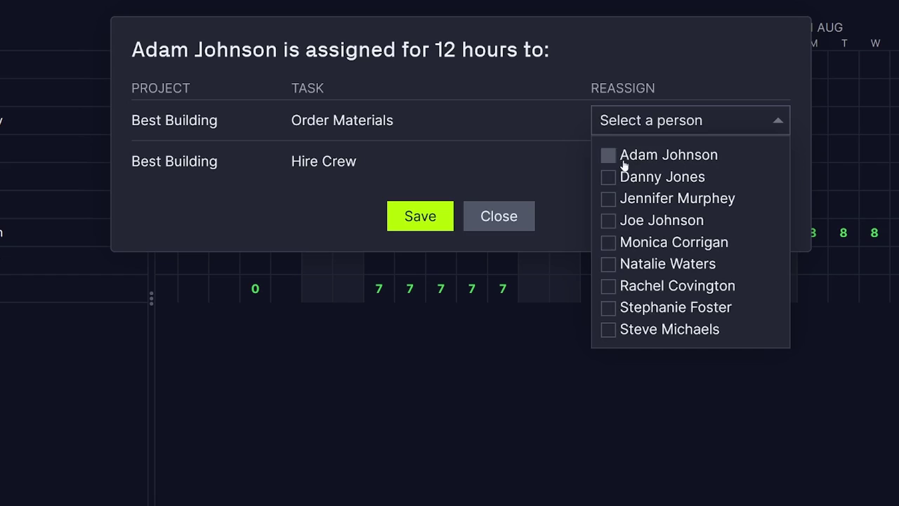
{"action": "left_click", "coordinate": [625, 307]}
{"action": "left_click", "coordinate": [429, 228]}
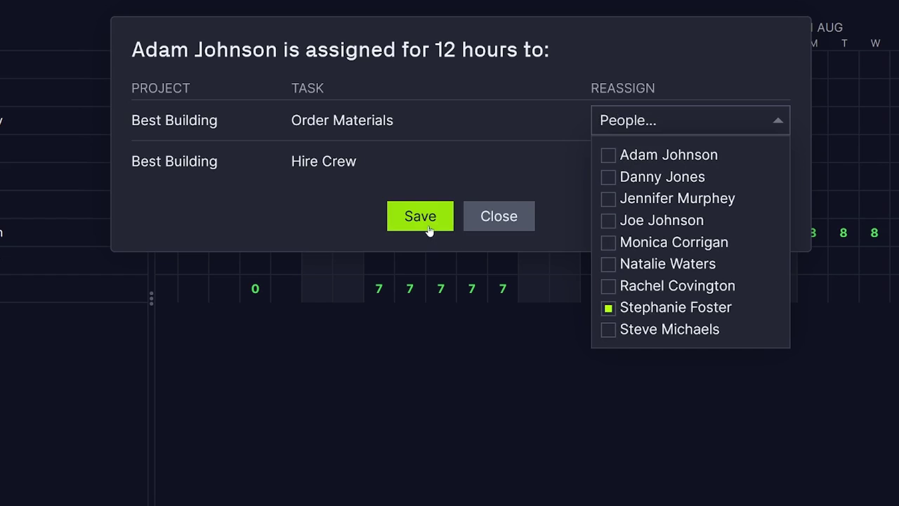
{"action": "left_click", "coordinate": [429, 230]}
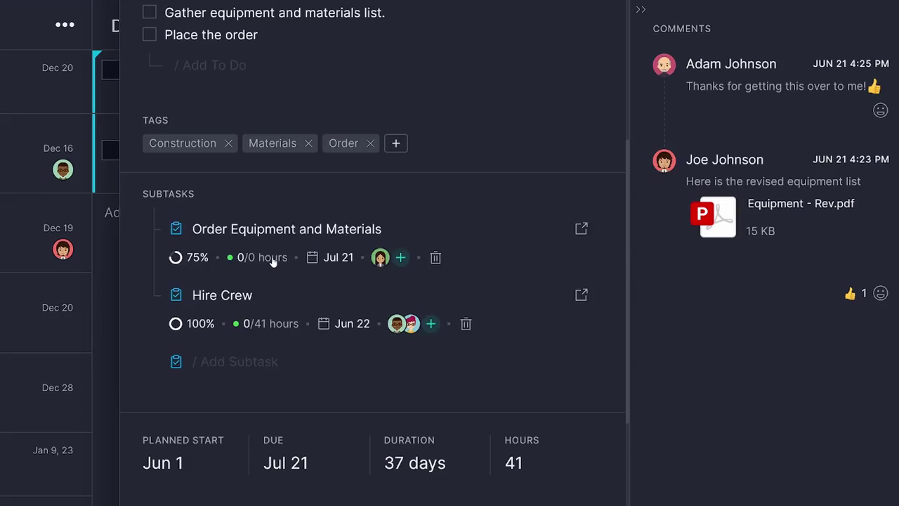
- Log 3 hours on Order Equipment and Materials for 7/18/2022 under the team member's name
{"action": "left_click", "coordinate": [272, 257]}
{"action": "type", "text": "3"}
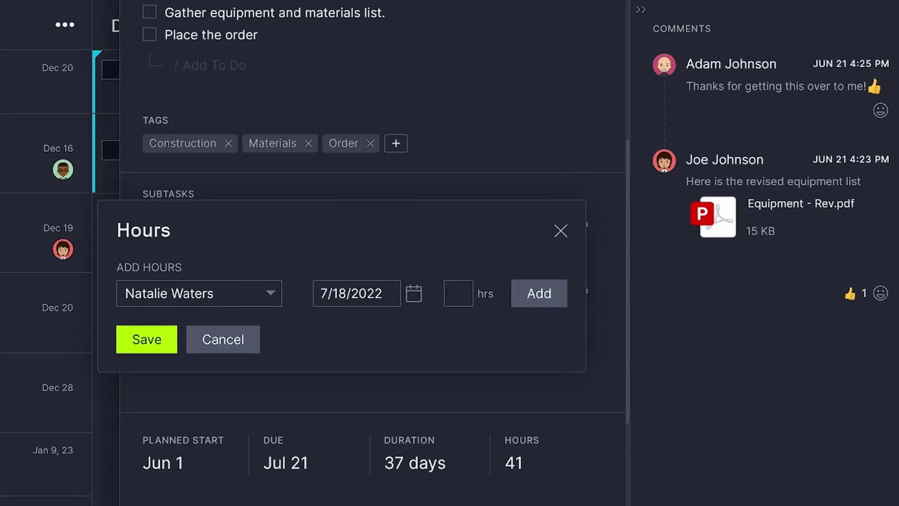
{"action": "left_click", "coordinate": [532, 292]}
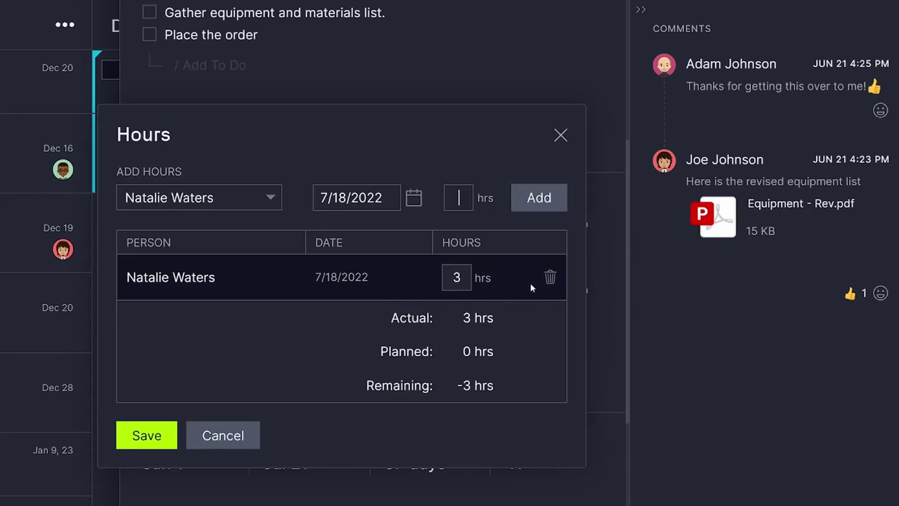
{"action": "left_click", "coordinate": [163, 430]}
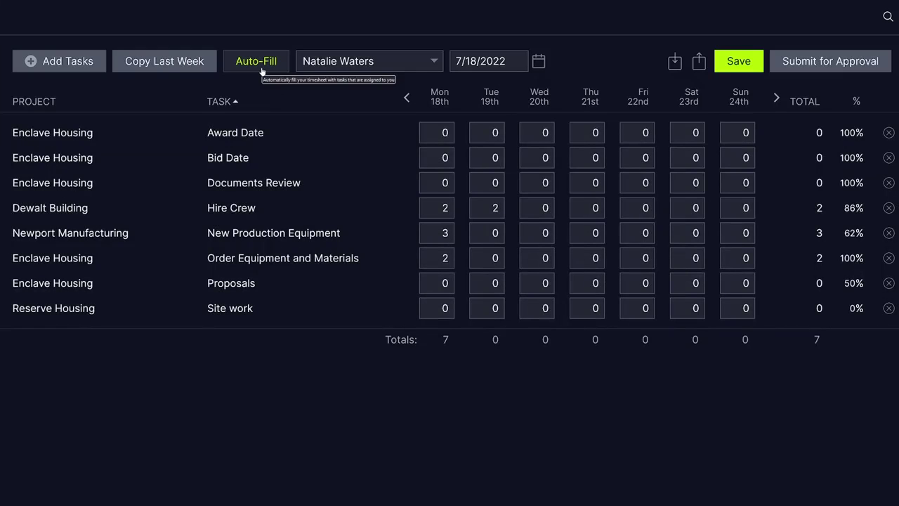
- Finish the 7/18/2022 week timesheet at 39 hours and submit it for approval
{"action": "left_click", "coordinate": [262, 70]}
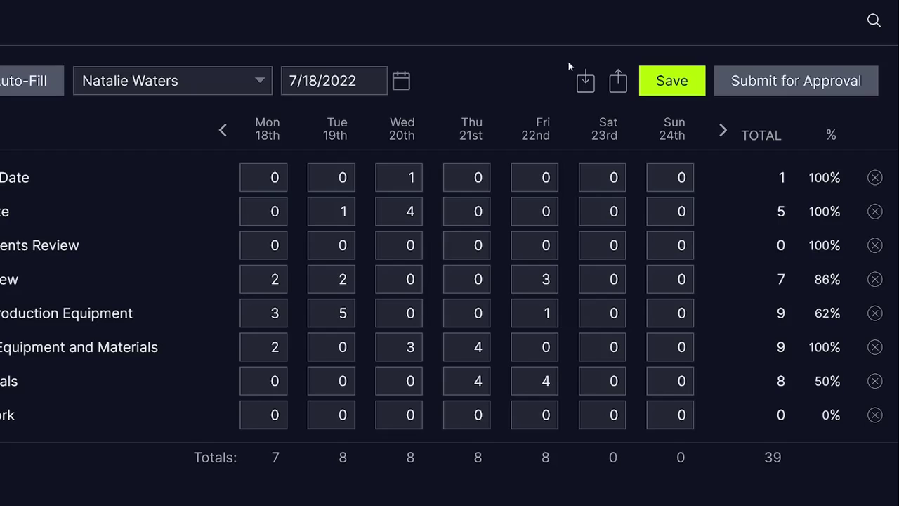
{"action": "left_click", "coordinate": [754, 82]}
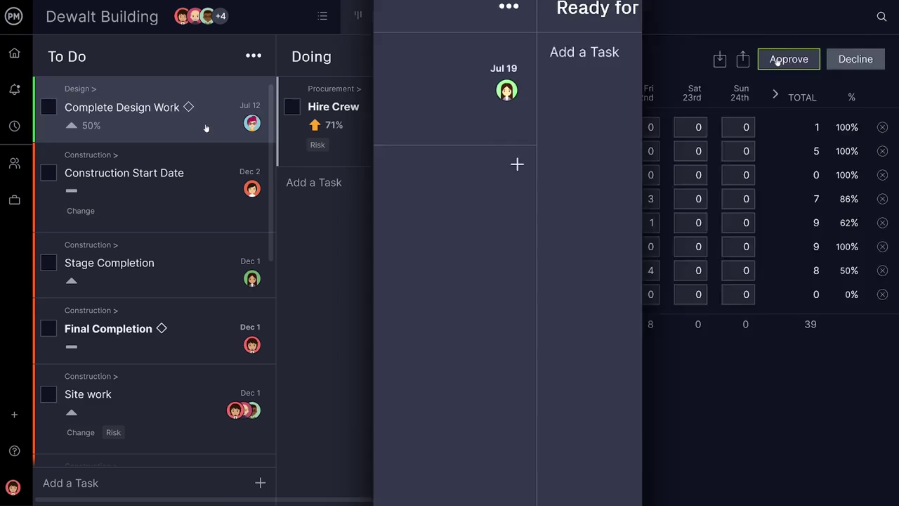
- Drag the Complete Design Work card from To Do into Doing on the Dewalt Building board
{"action": "left_click_drag", "start_coordinate": [206, 128], "coordinate": [435, 218]}
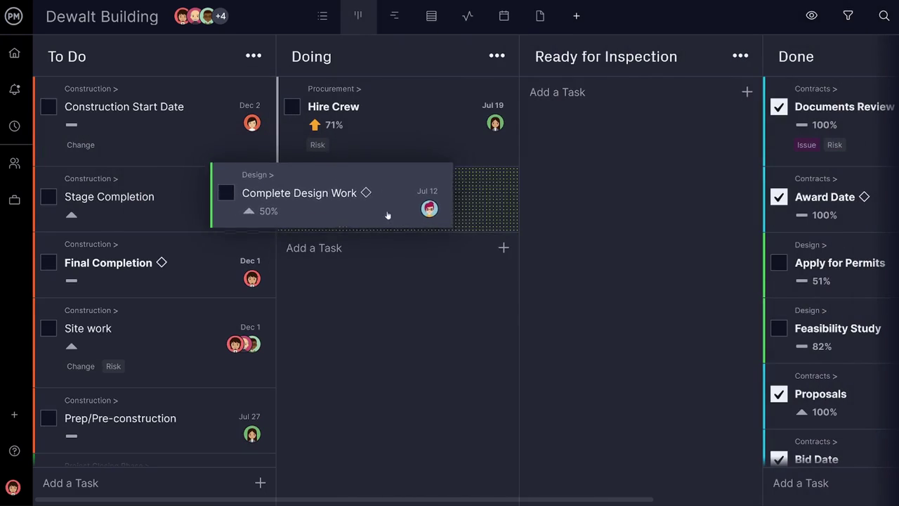